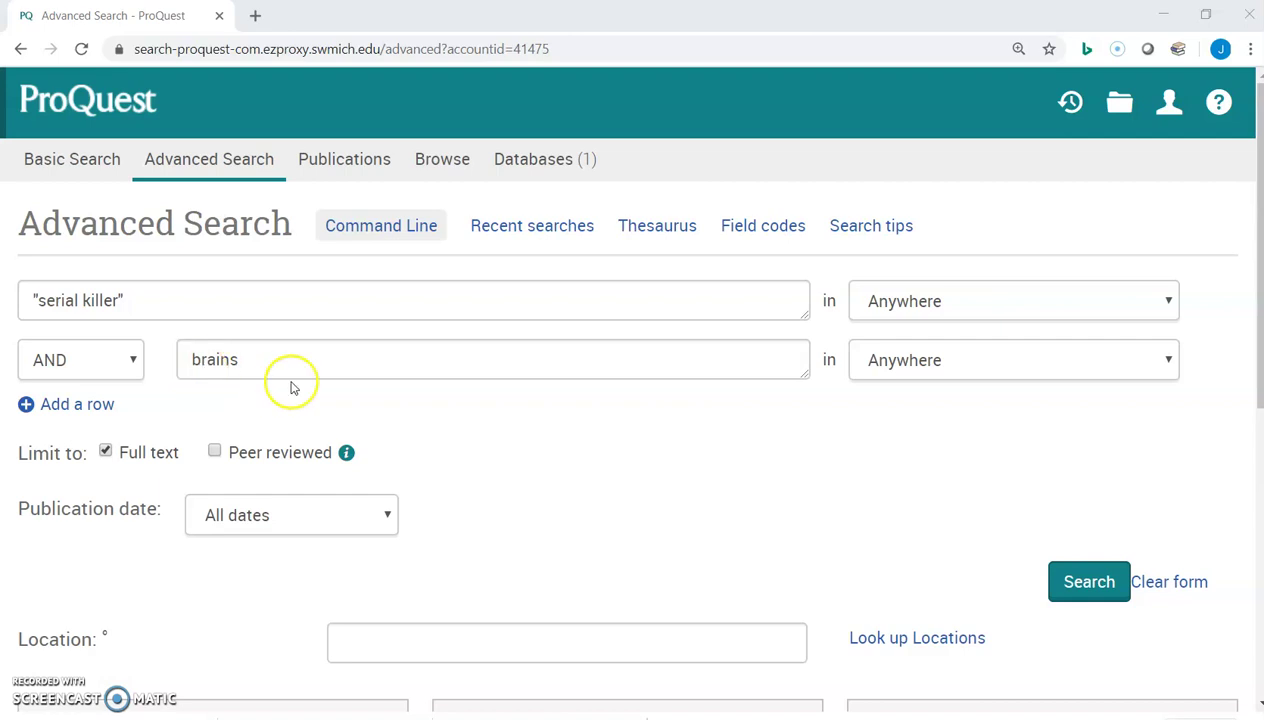
- Run the full-text advanced search for "serial killer" AND brains across all dates
left_click(1072, 586)
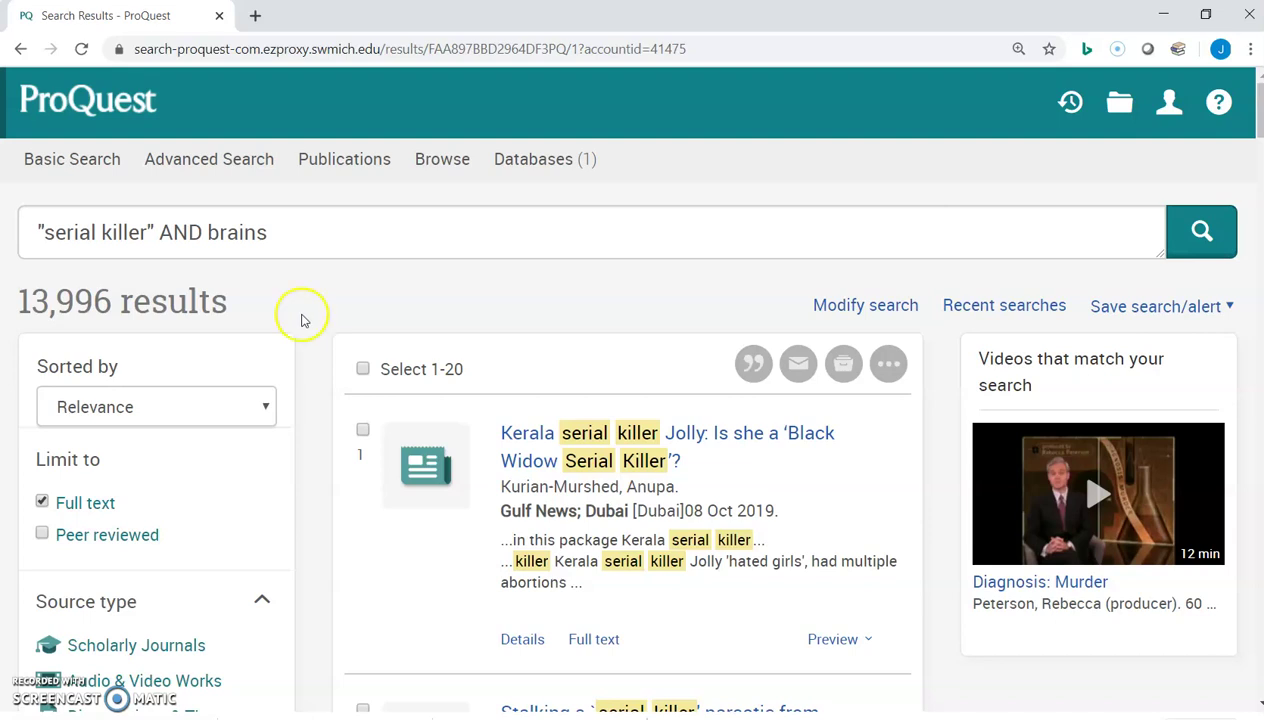
scroll(311, 311, "down", 4)
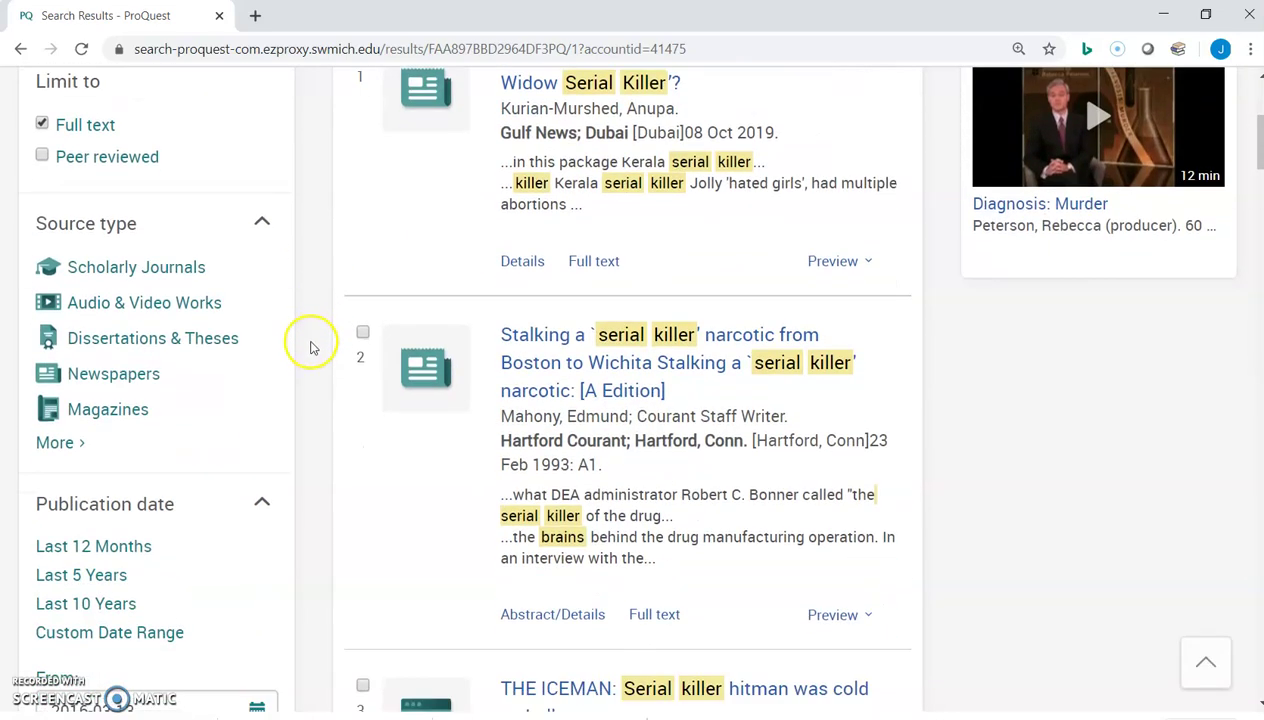
scroll(310, 345, "down", 2)
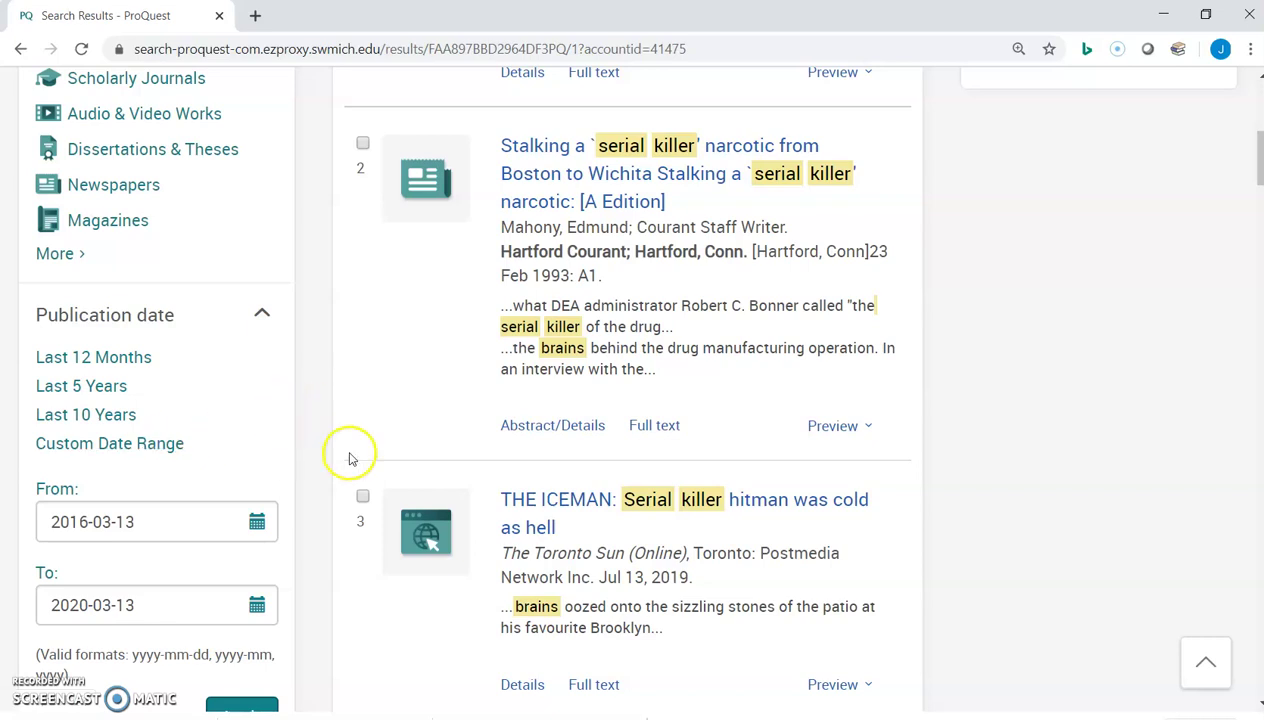
scroll(340, 450, "up", 3)
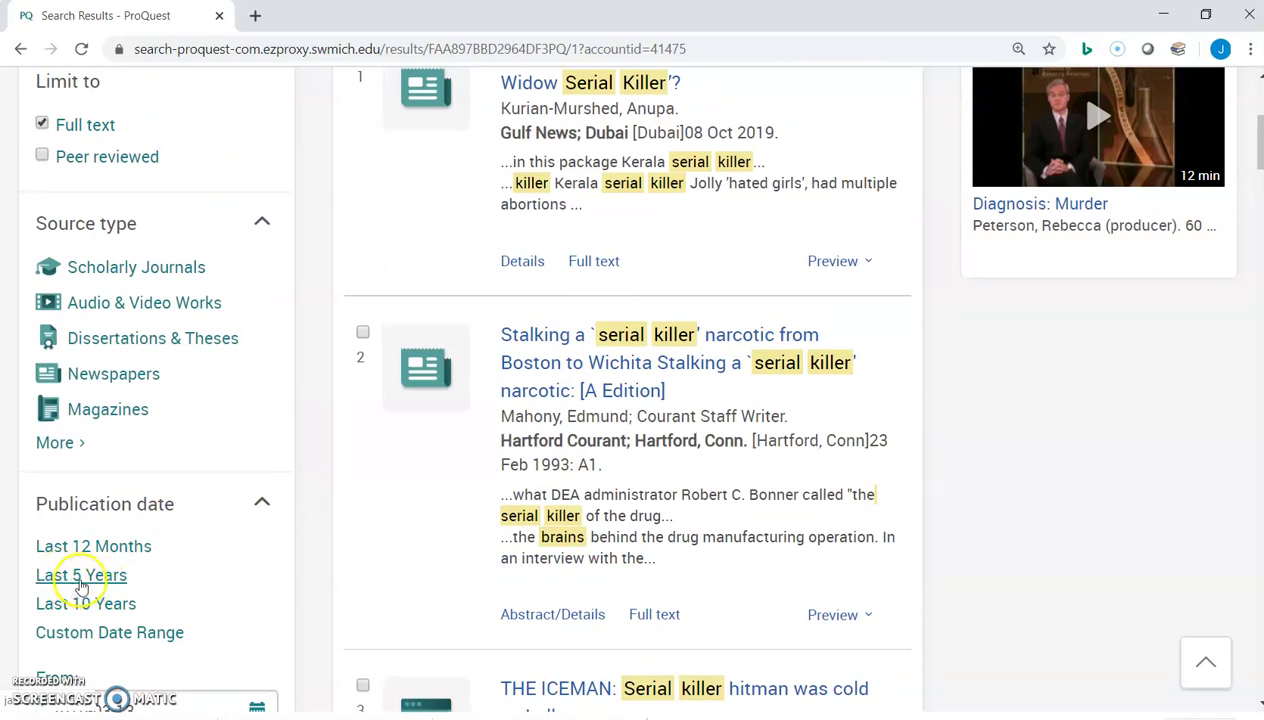
- Apply the Last 5 Years publication-date filter (3,737 results), then remove it again
left_click(80, 578)
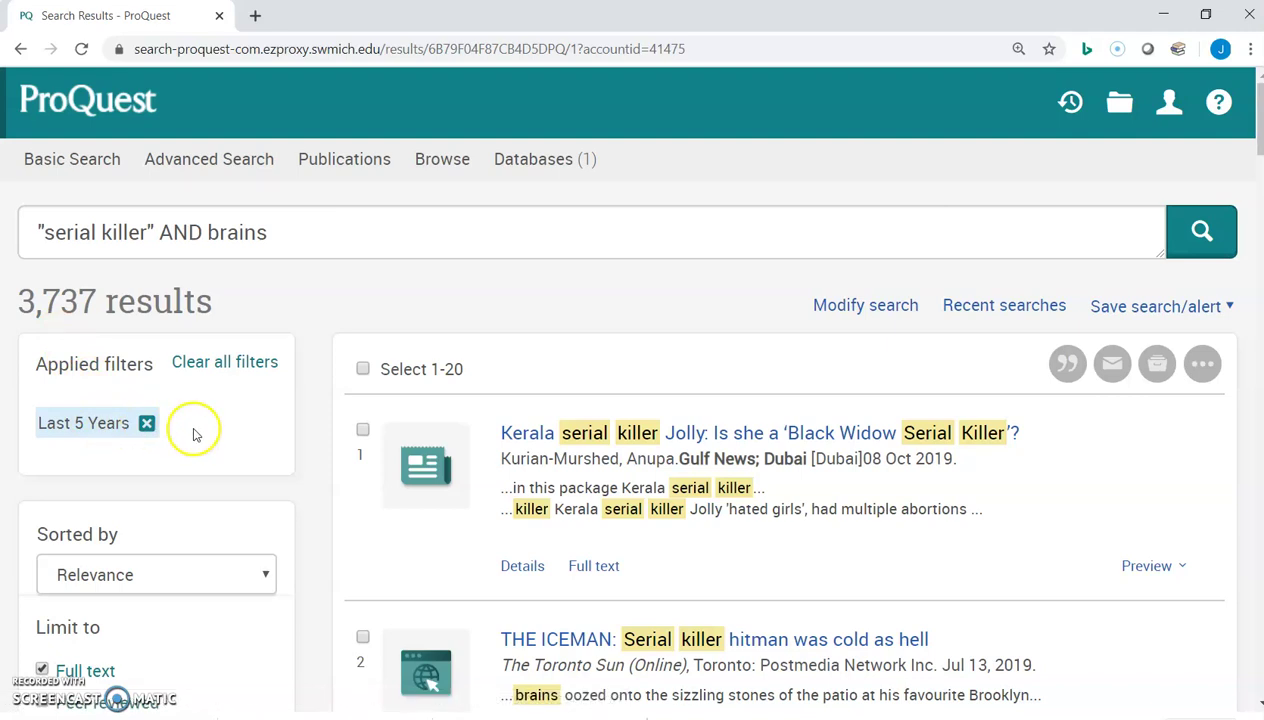
scroll(199, 432, "down", 5)
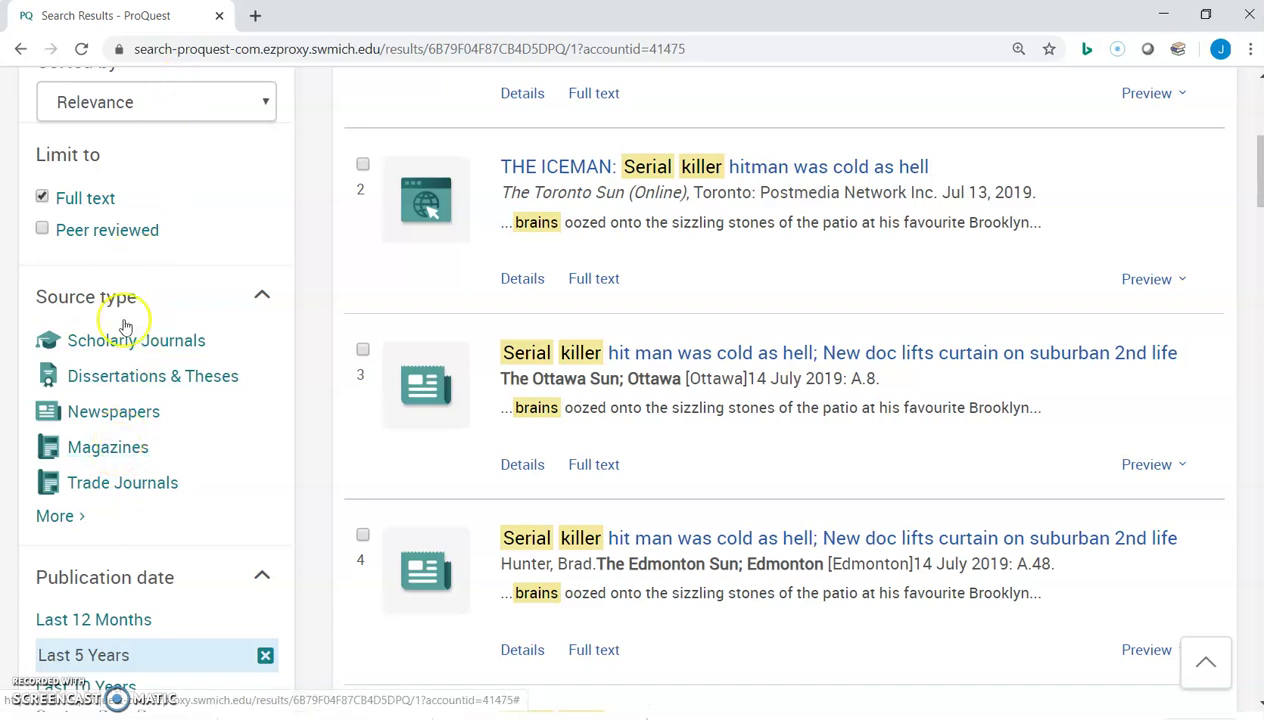
scroll(140, 345, "up", 4)
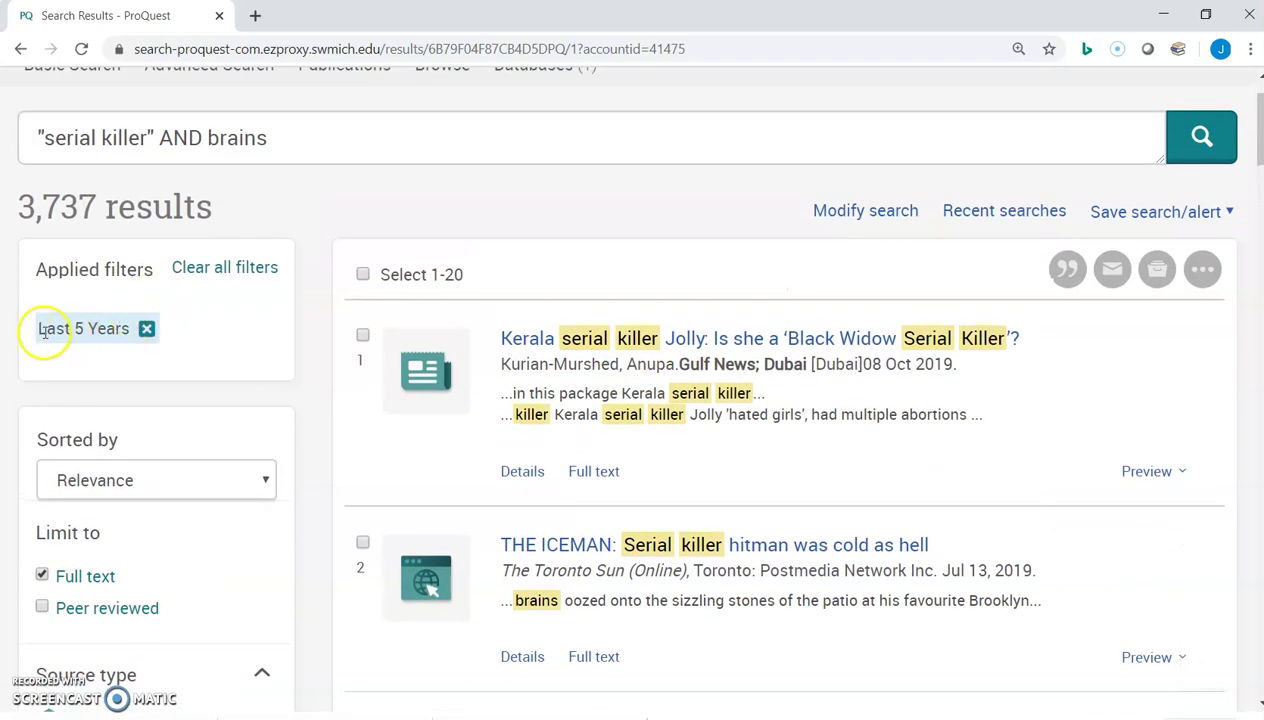
left_click(147, 340)
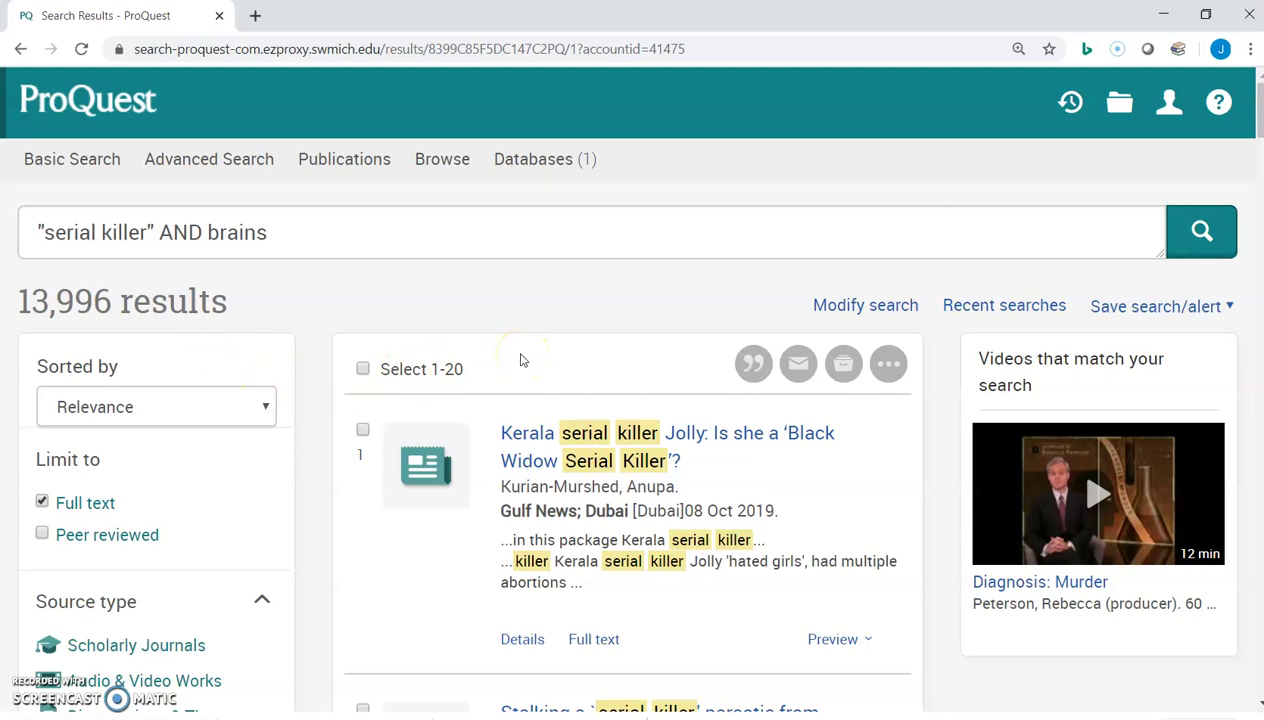
- Scroll down through the first results of the 13,996-item list
scroll(567, 360, "down", 4)
scroll(1019, 505, "down", 4)
scroll(1017, 510, "down", 4)
scroll(1017, 514, "down", 2)
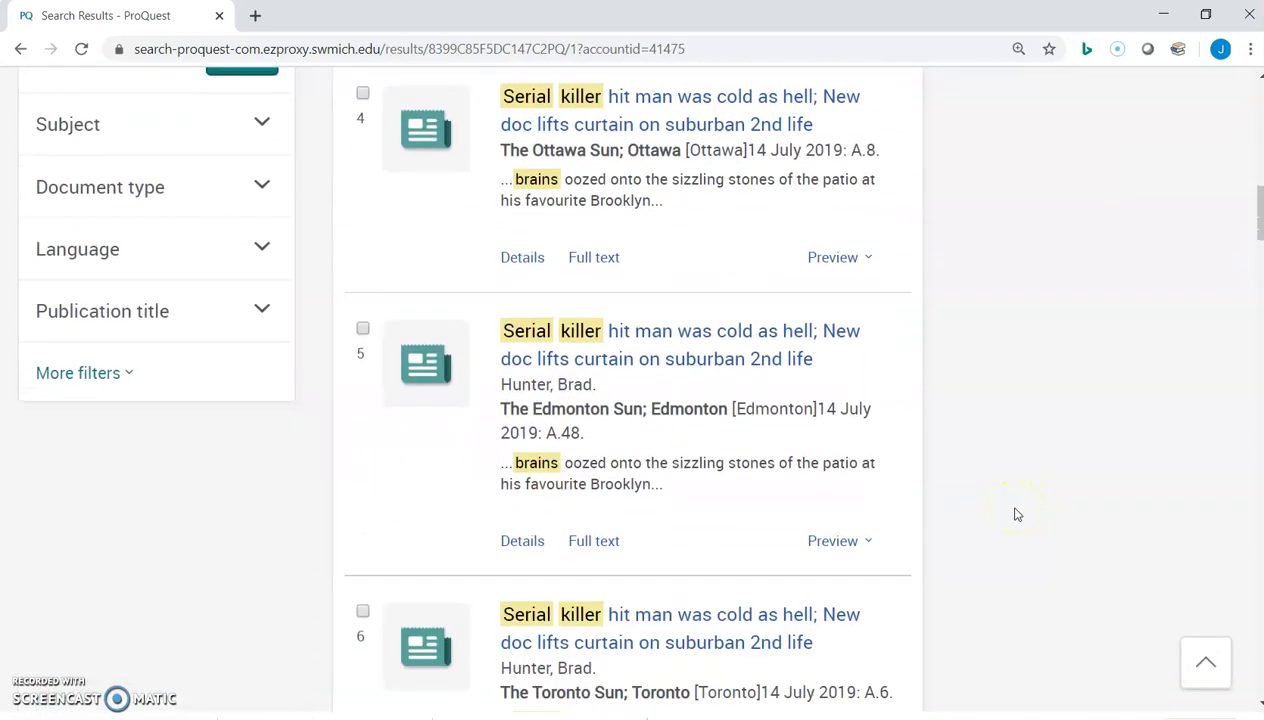
scroll(981, 459, "down", 3)
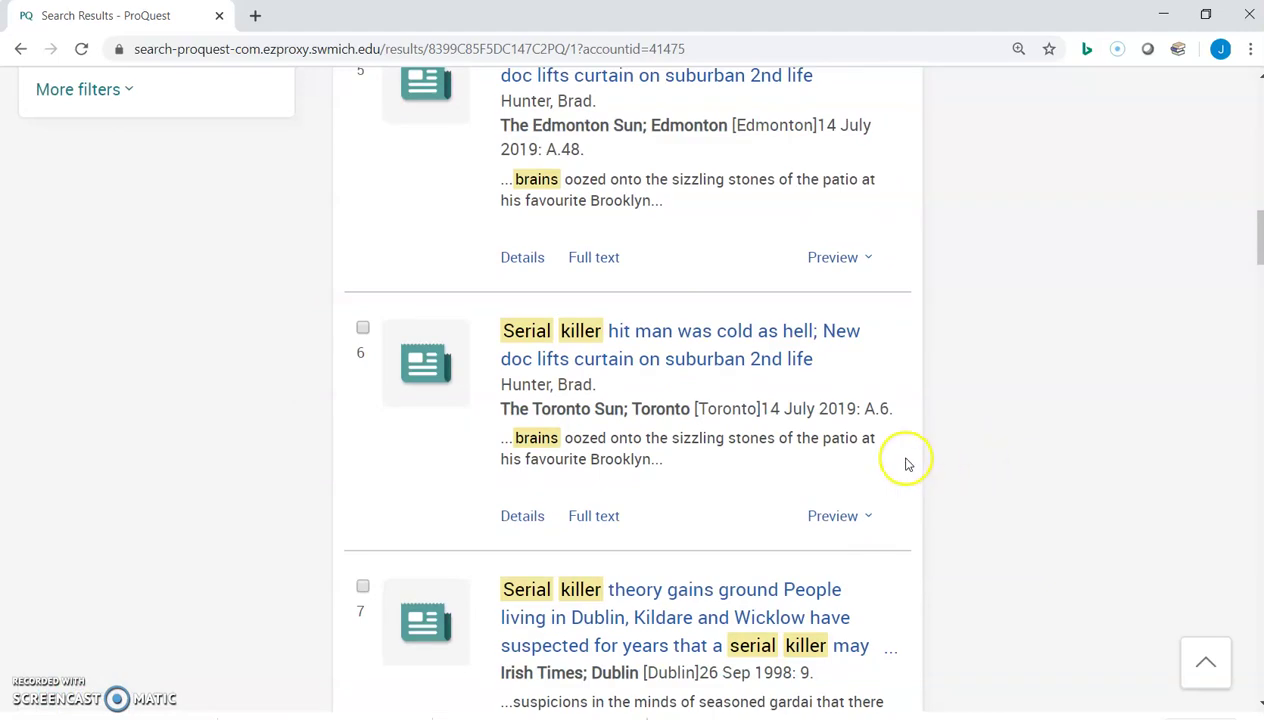
scroll(880, 460, "down", 3)
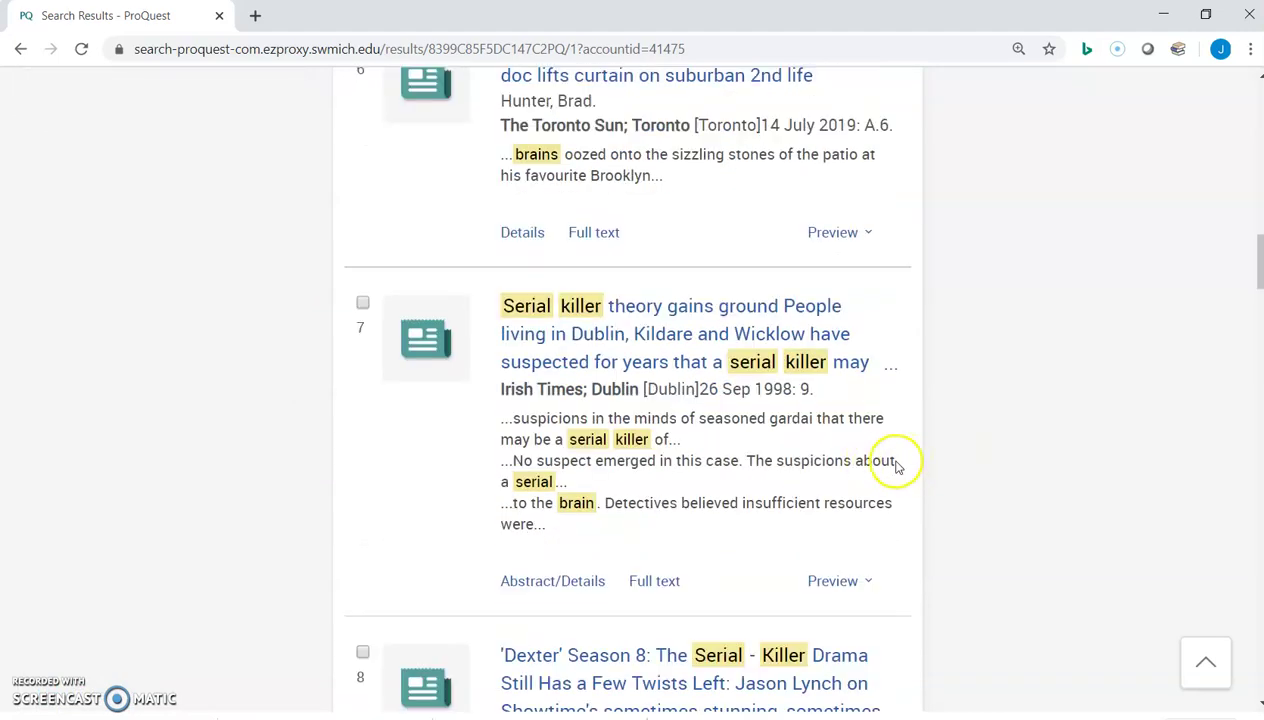
scroll(948, 483, "down", 2)
scroll(948, 485, "down", 8)
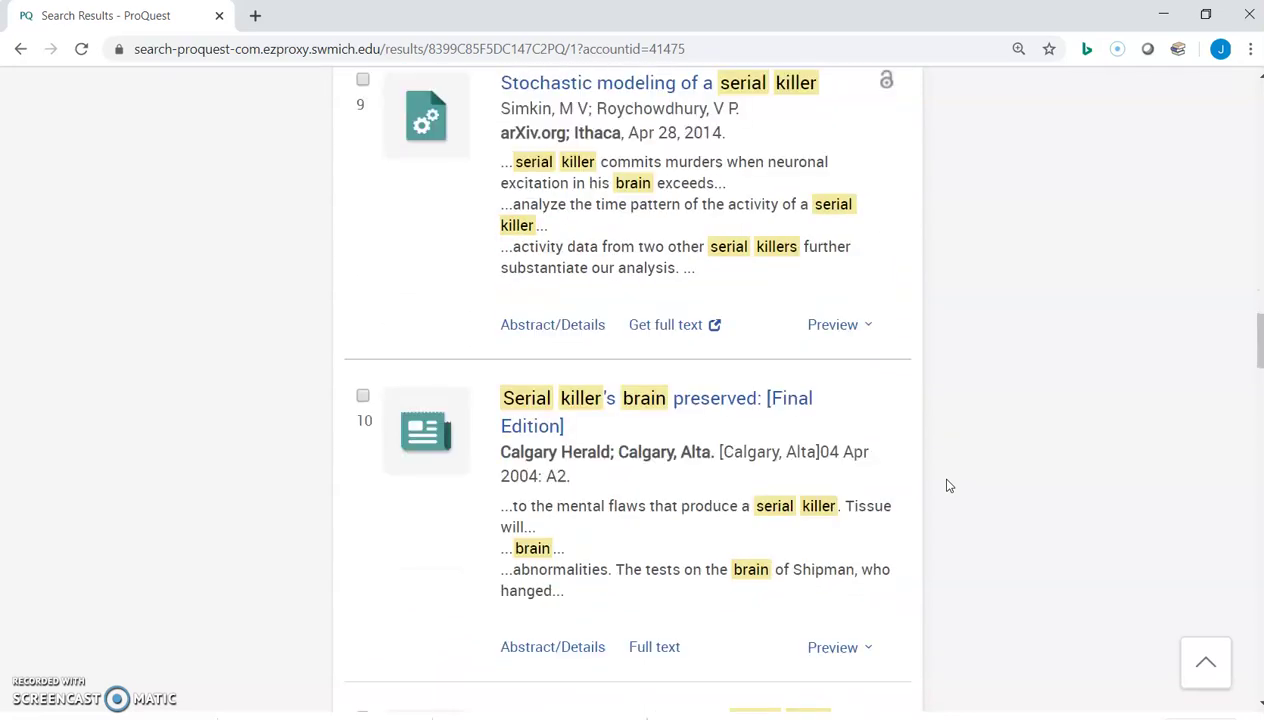
scroll(949, 485, "down", 3)
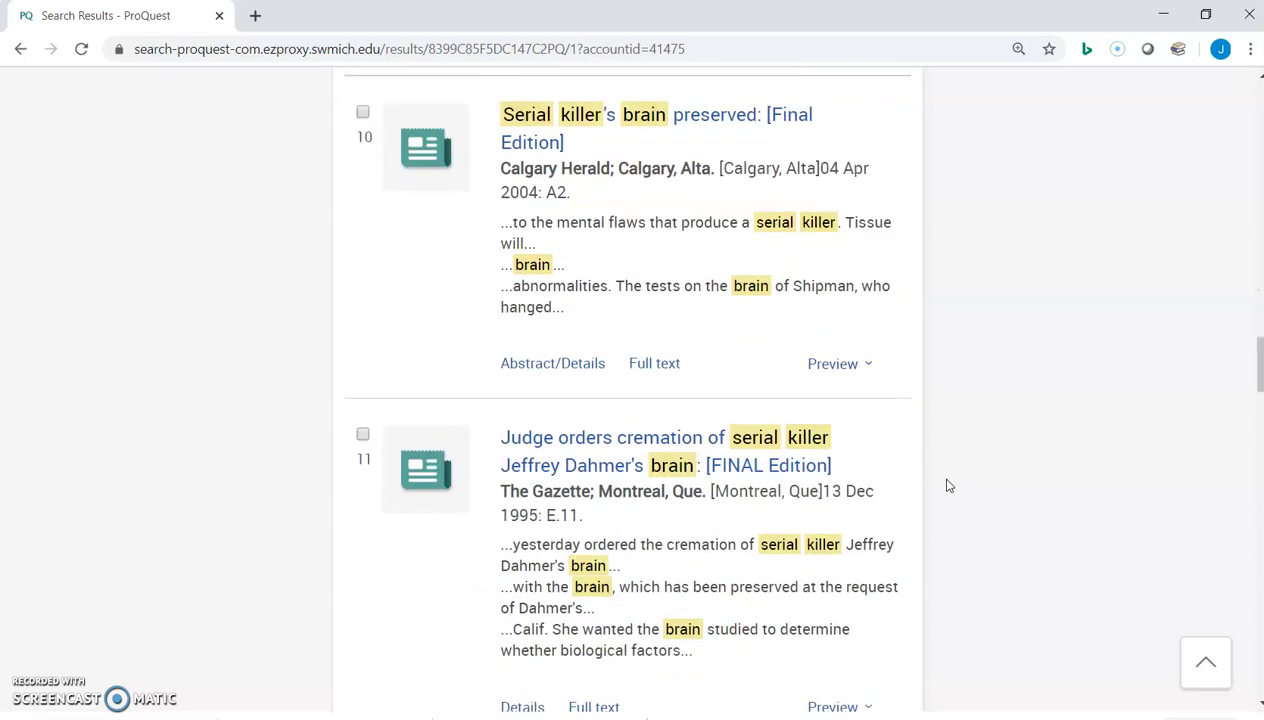
left_click(949, 476)
- Continue scrolling further down the result list toward result 19
scroll(934, 430, "down", 3)
scroll(962, 461, "down", 1)
scroll(963, 461, "down", 1)
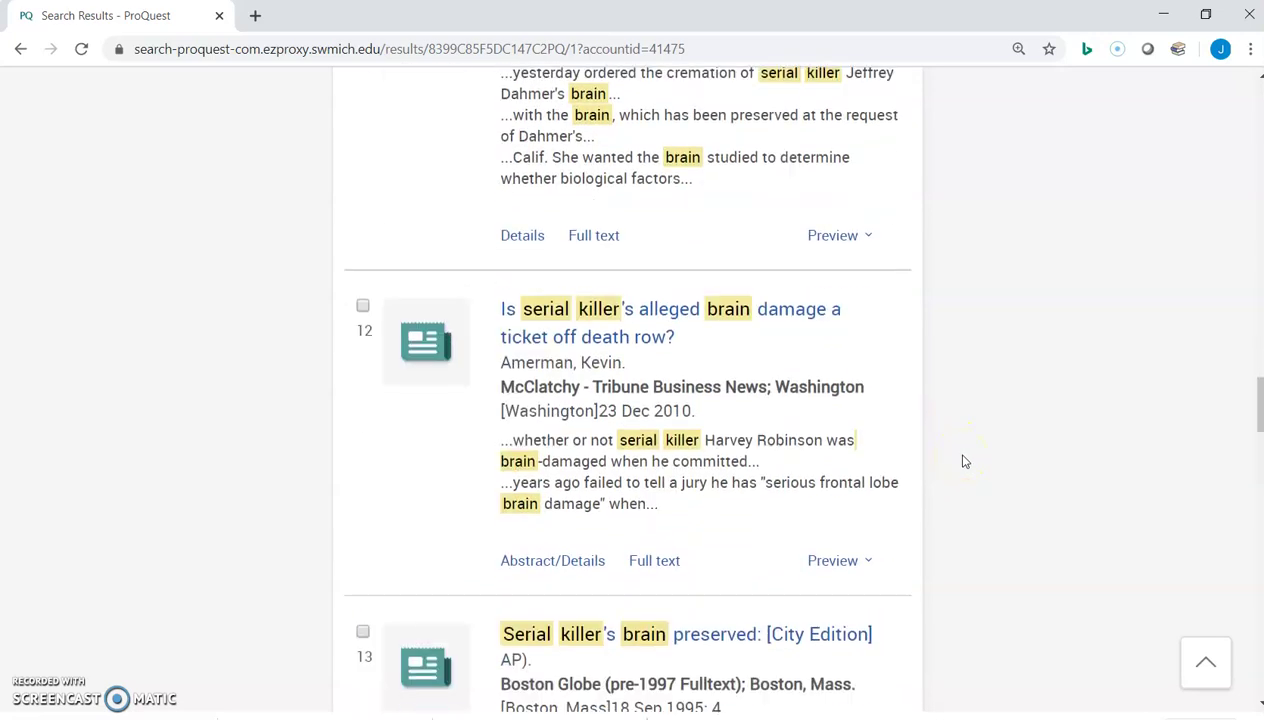
scroll(963, 461, "down", 3)
scroll(963, 461, "down", 3)
scroll(963, 461, "down", 1)
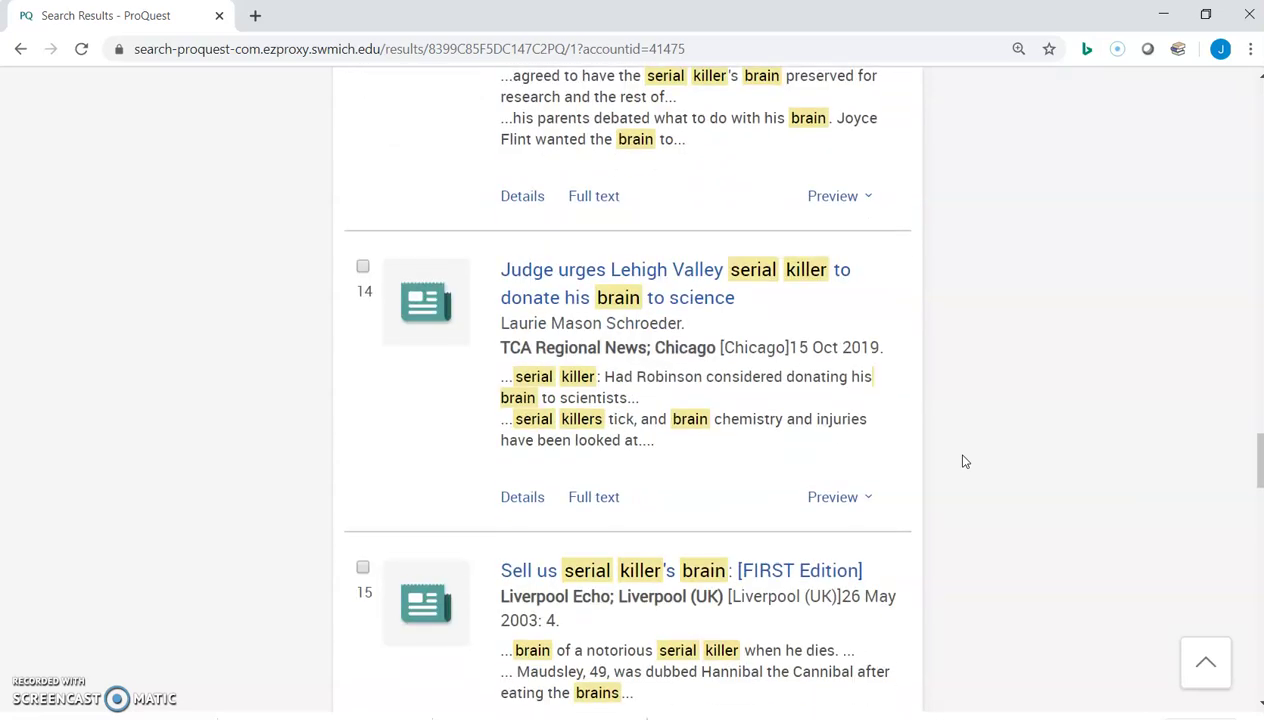
scroll(963, 461, "down", 3)
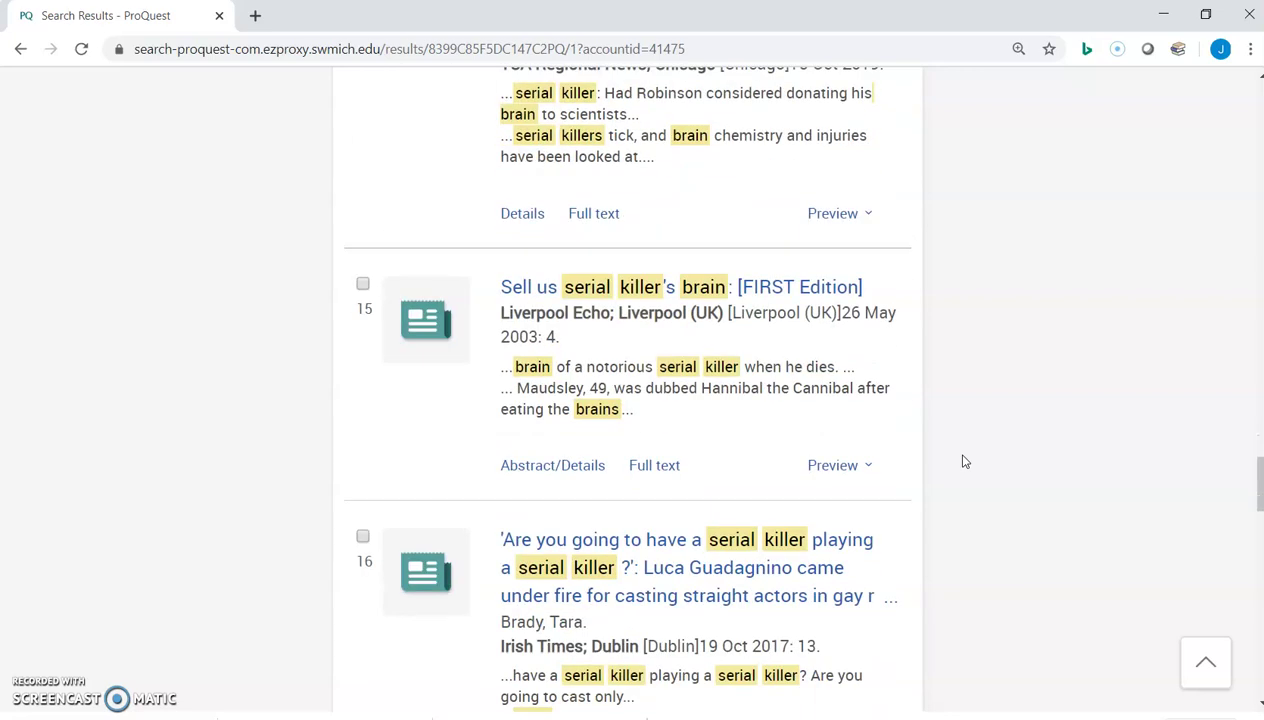
scroll(963, 459, "down", 4)
left_click(955, 505)
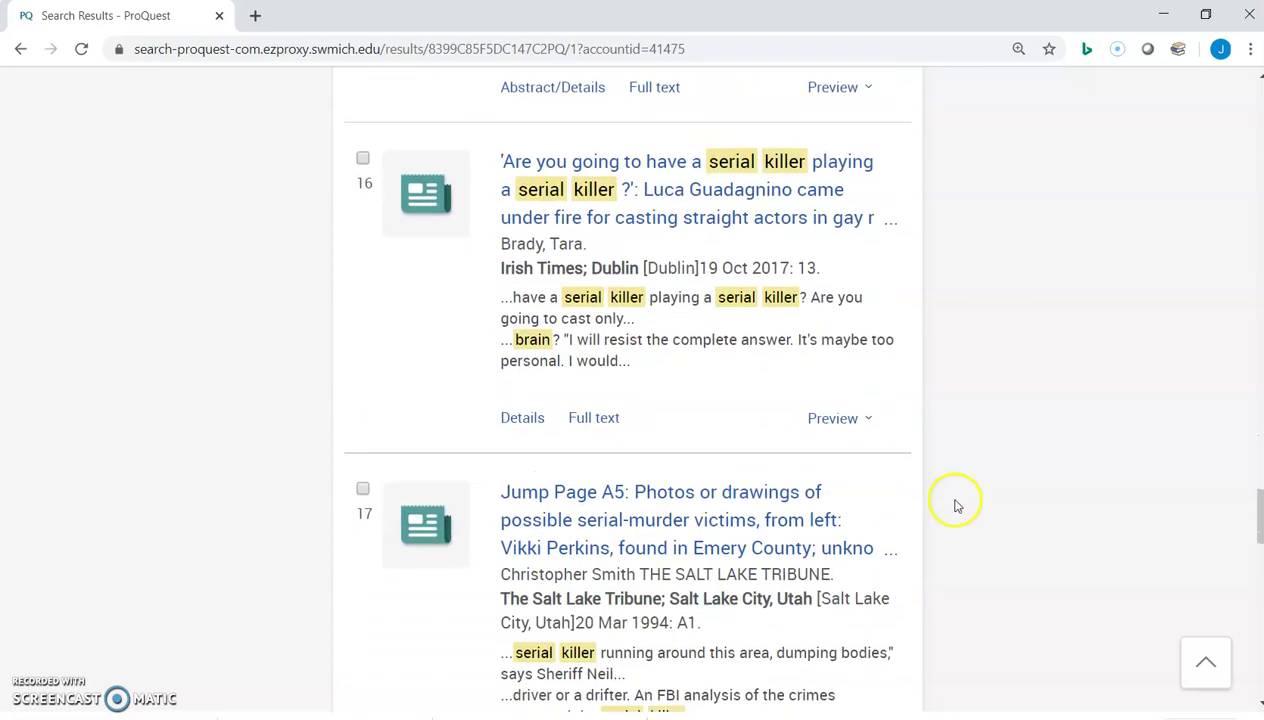
- Open the full text of result 19, the 2010 National Post letters piece
scroll(967, 460, "down", 1)
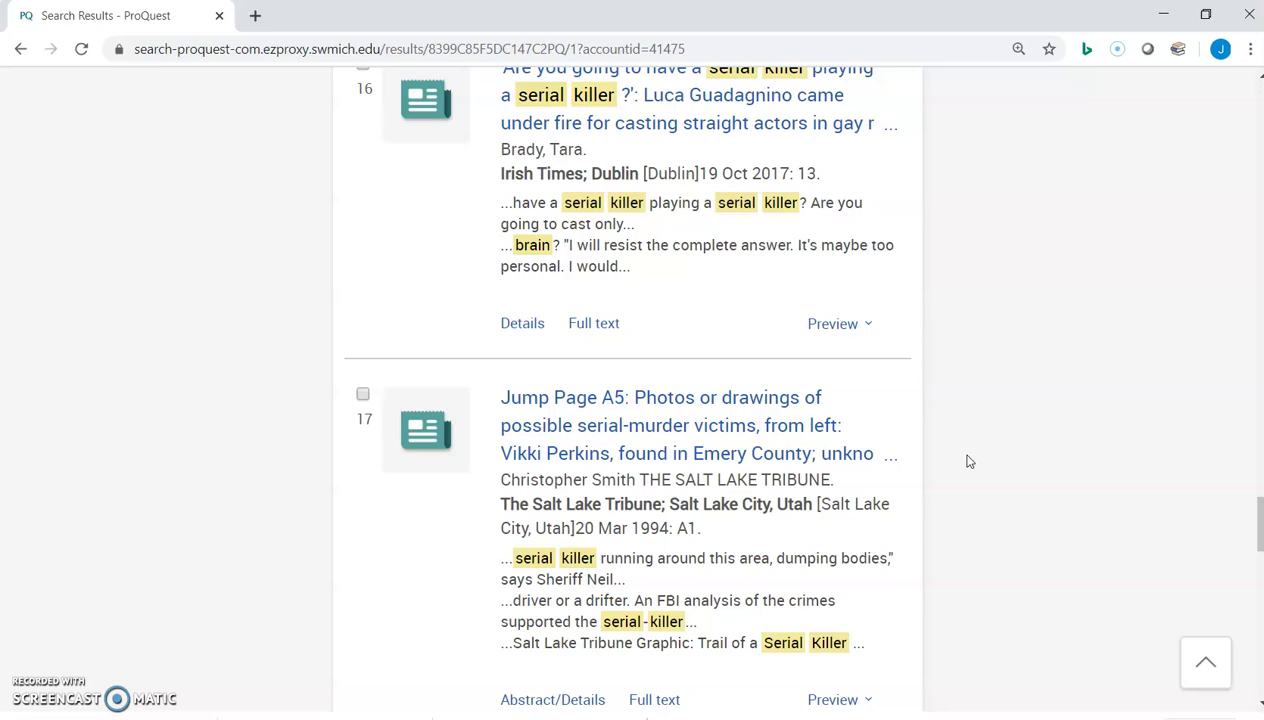
scroll(967, 461, "down", 6)
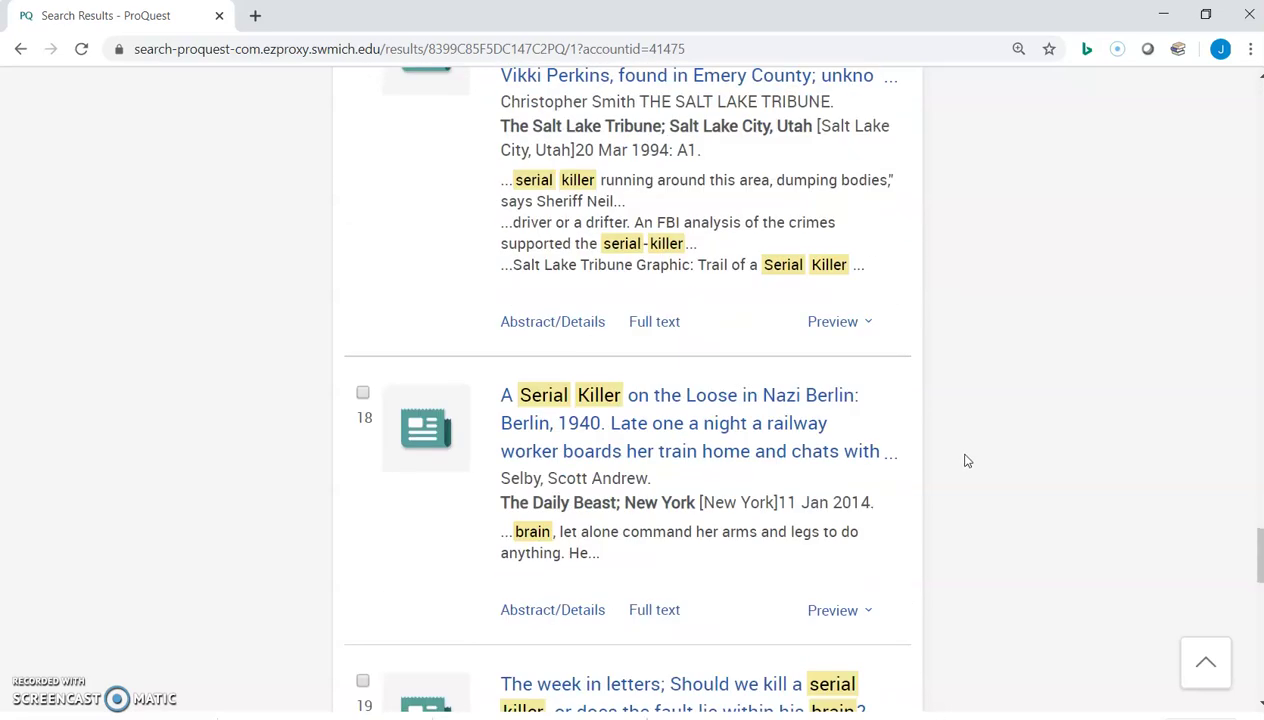
scroll(962, 463, "down", 1)
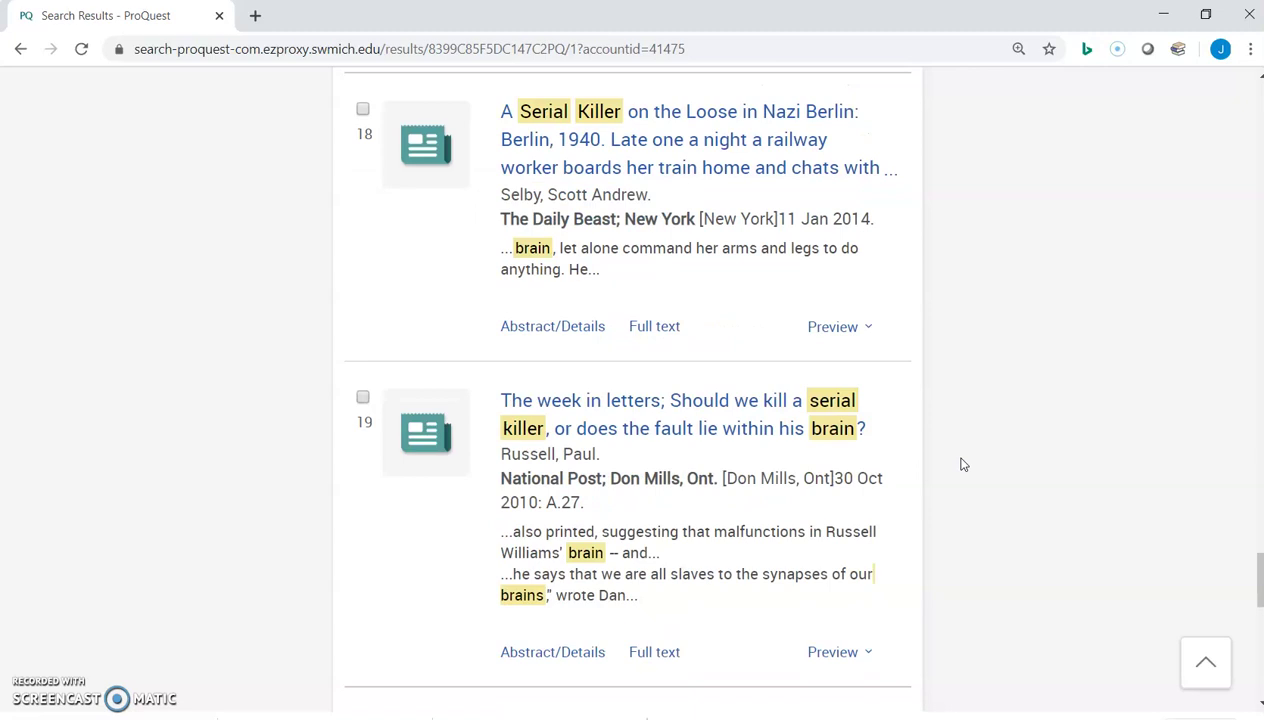
scroll(963, 464, "down", 1)
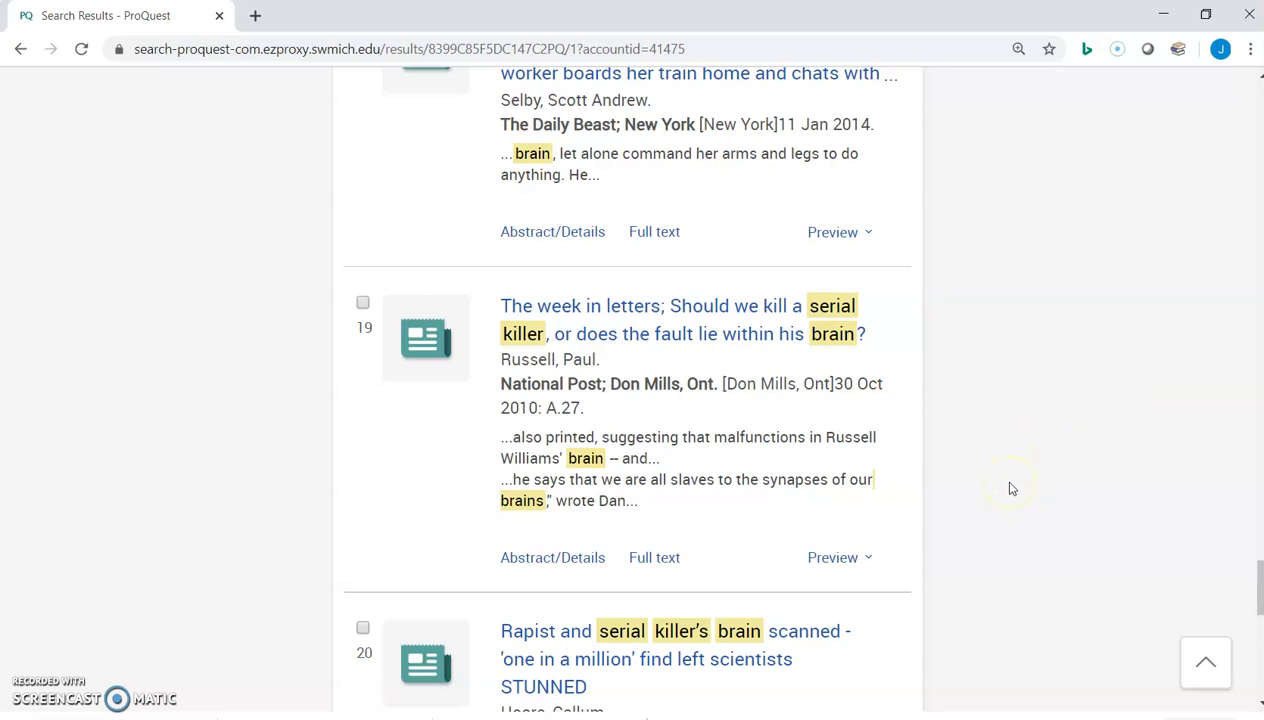
left_click(656, 558)
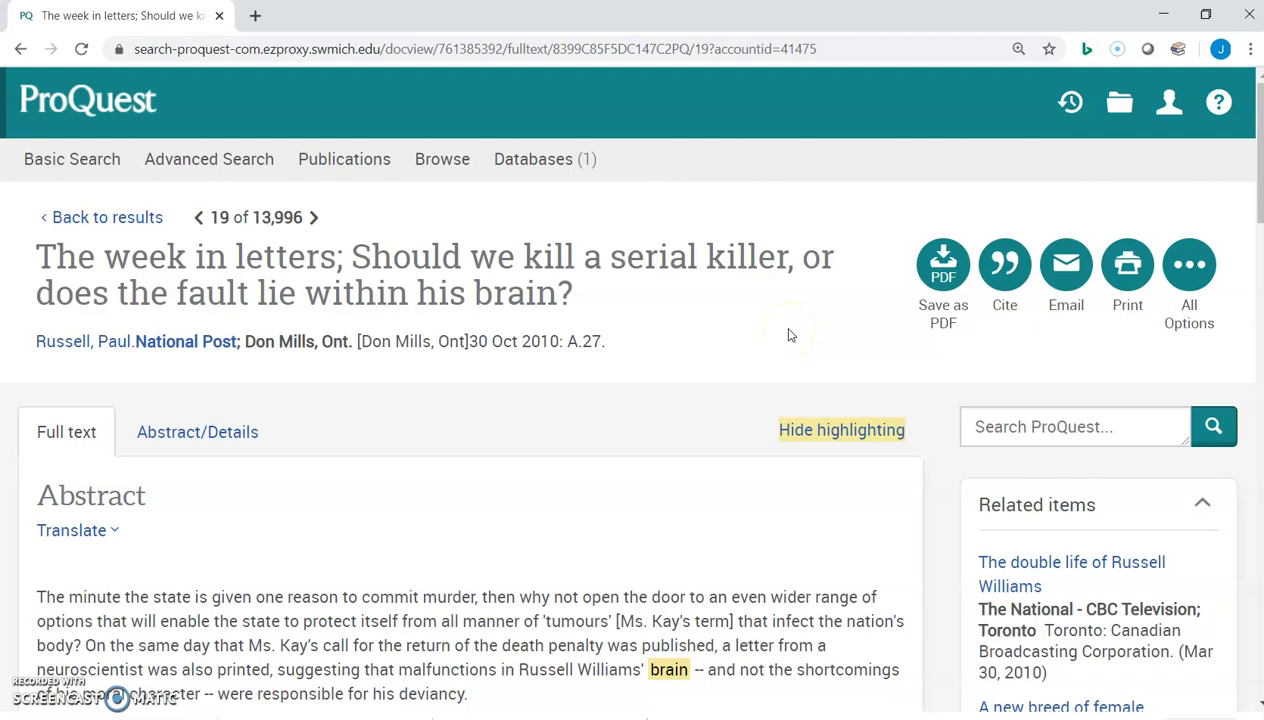
- Bring up the MLA 8th Edition citation for 'The week in letters' article
left_click(1006, 306)
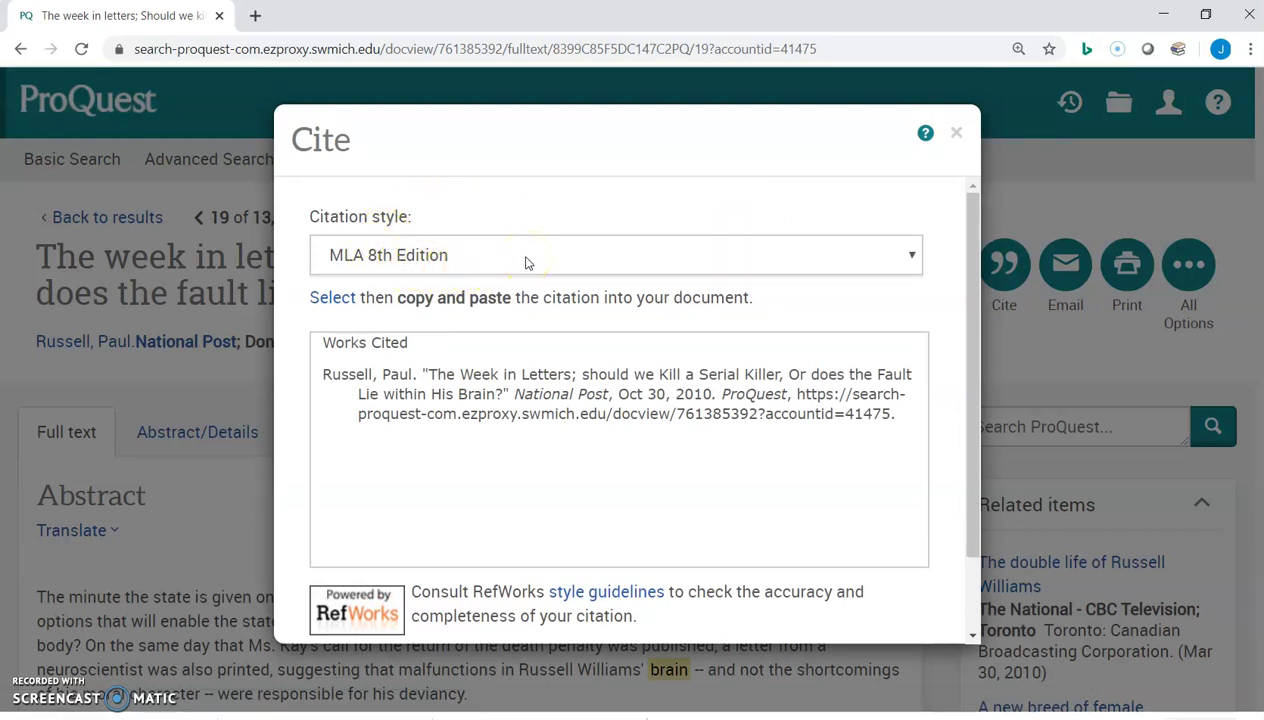
- Select the MLA Works Cited text for 'The Week in Letters', then deselect it
left_click_drag(319, 372, 903, 444)
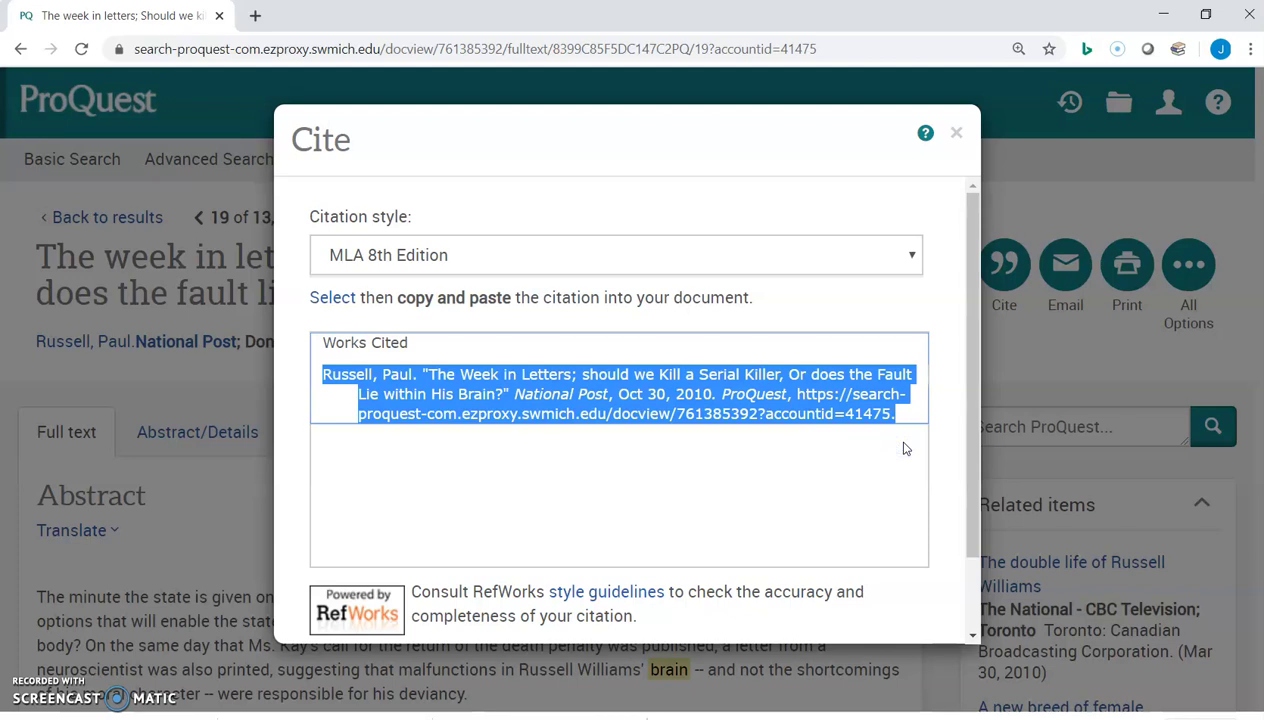
left_click(848, 452)
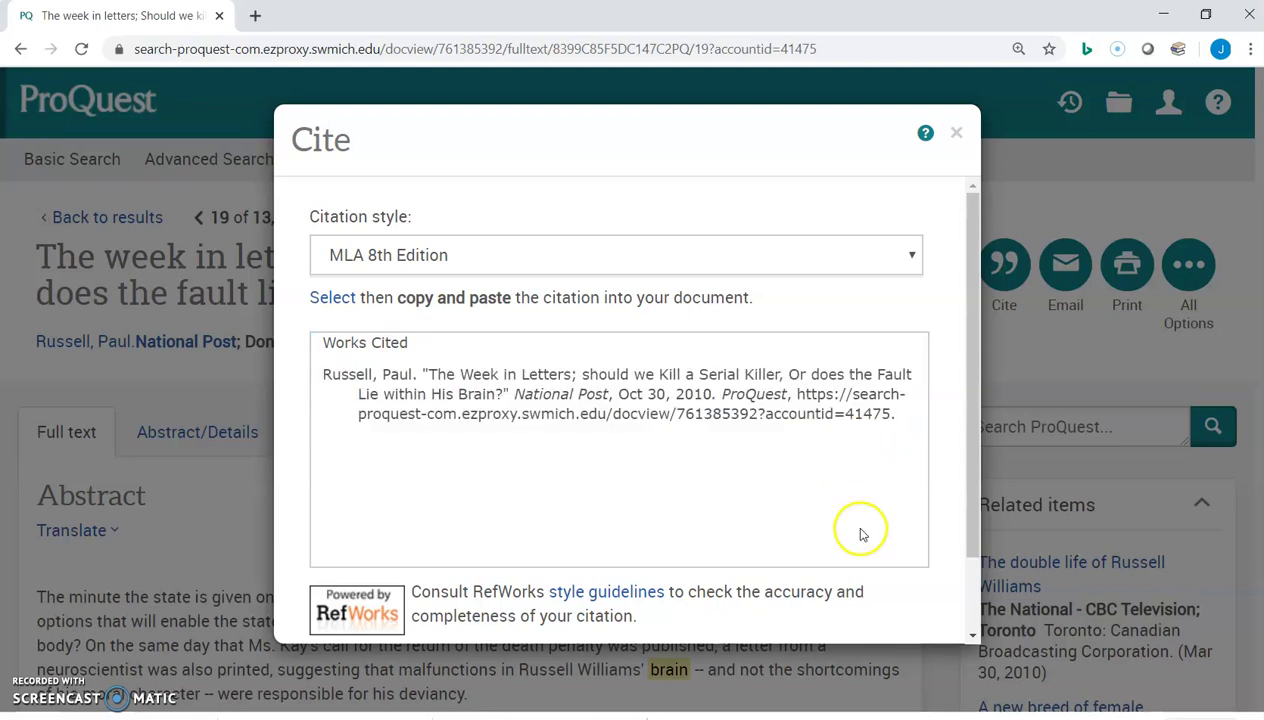